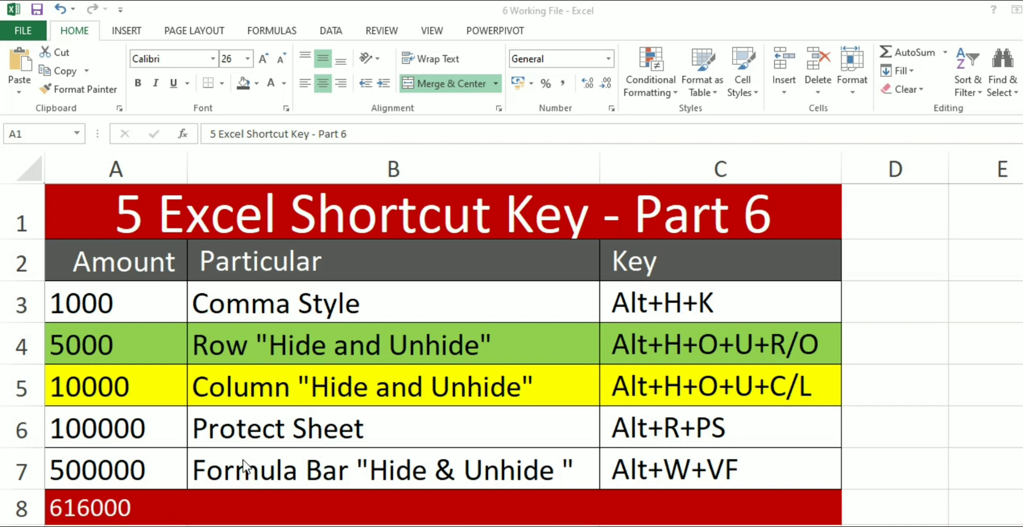
Step: Apply comma style with two decimals to the amounts in A3:A8 using Alt+H+K
click(235, 307)
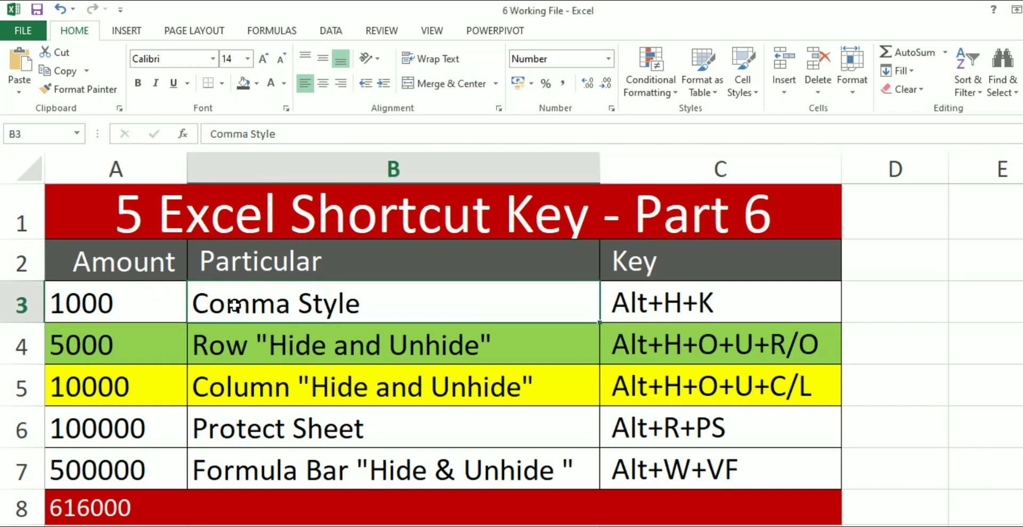
click(147, 291)
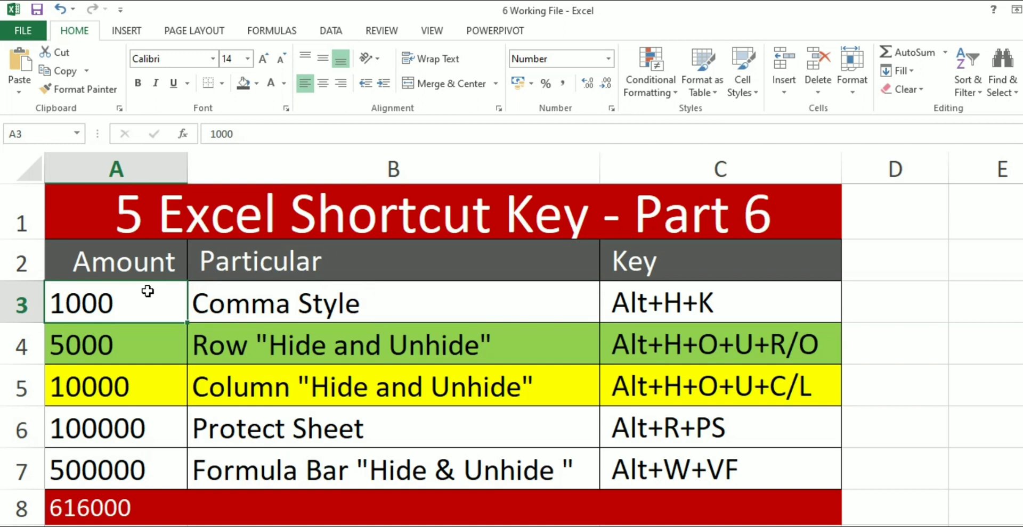
key(shift+Down)
key(shift+Down)
key(shift+Down)
key(shift+Down)
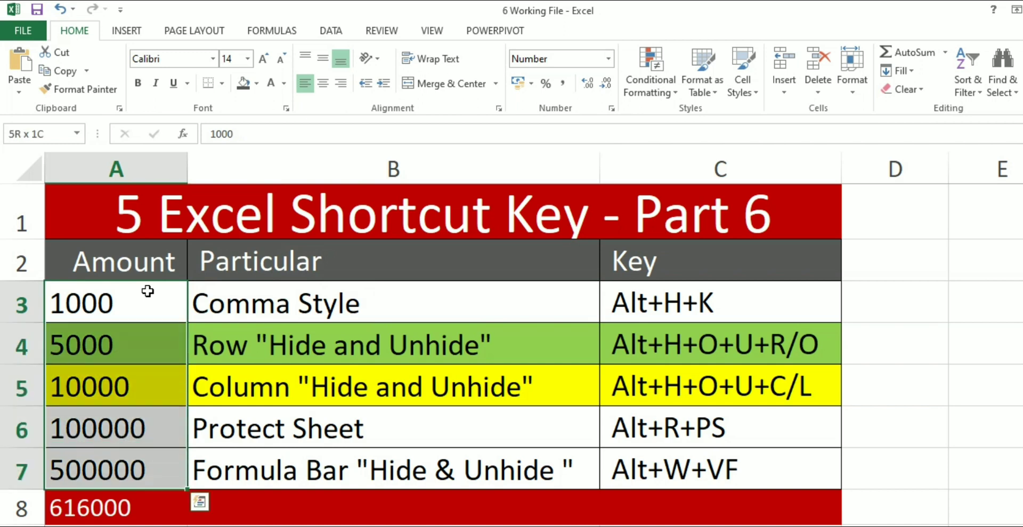
key(shift+Down)
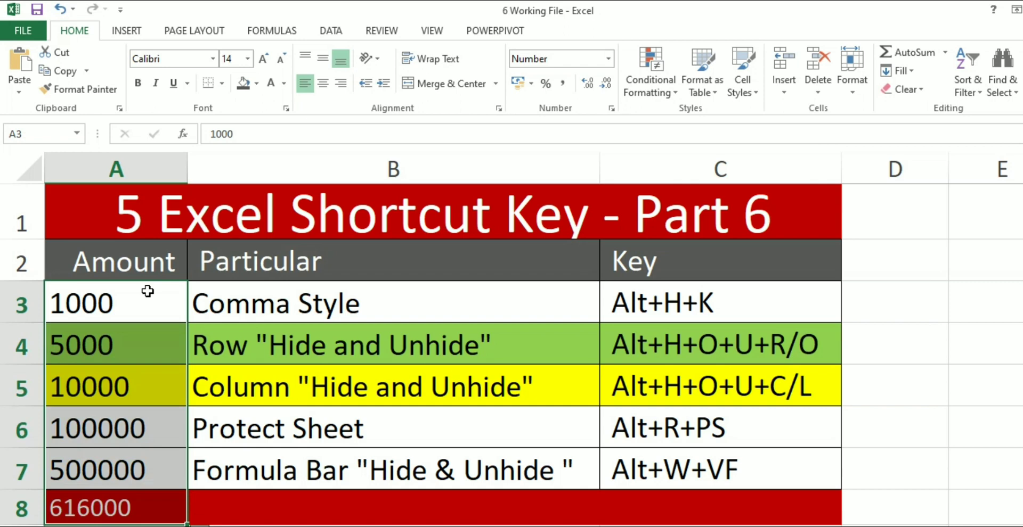
key(alt)
key(h)
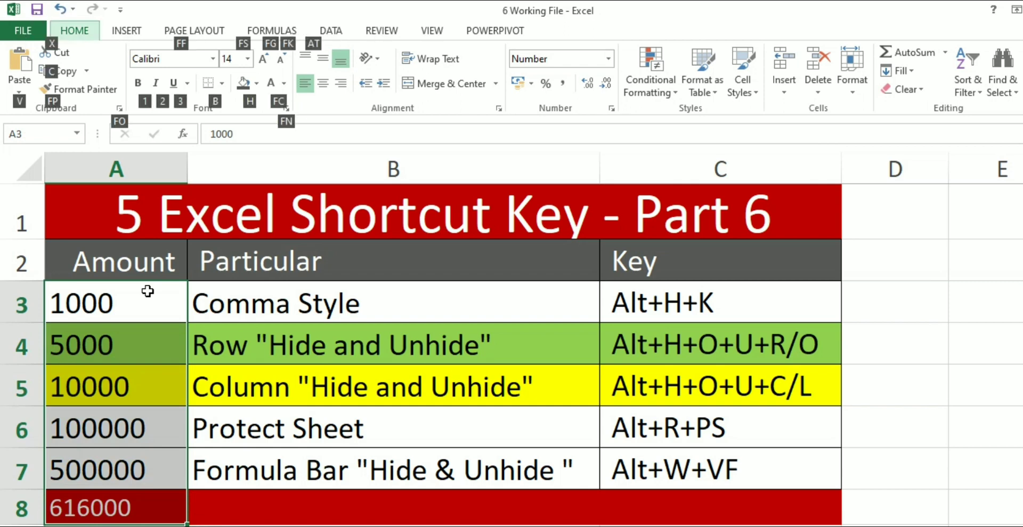
key(k)
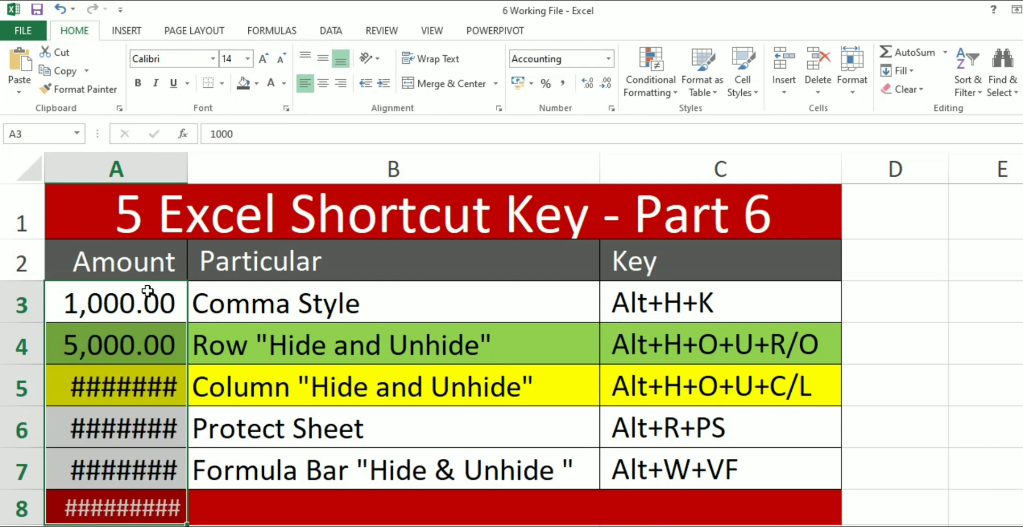
Step: AutoFit column A so the comma-styled amounts show, then reselect the amounts from A3 down
double_click(188, 159)
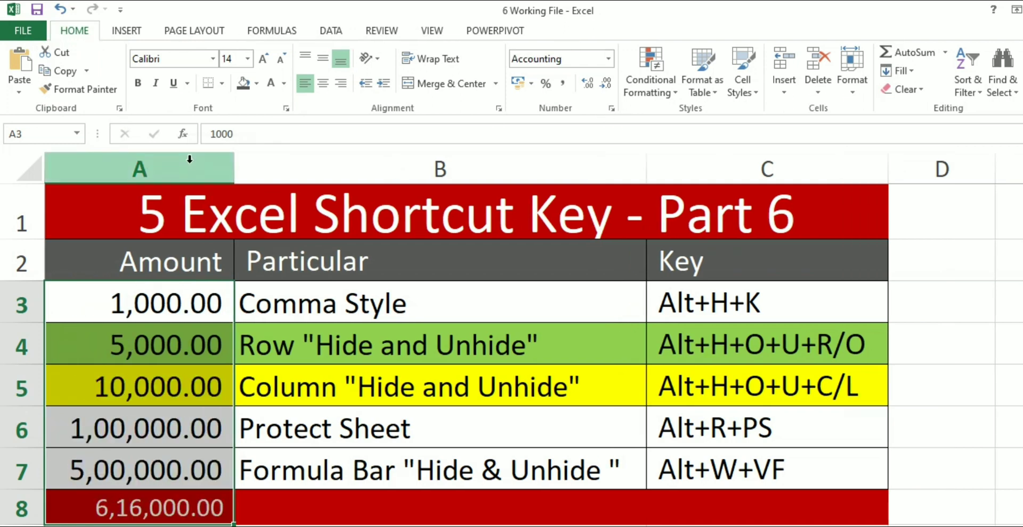
click(58, 293)
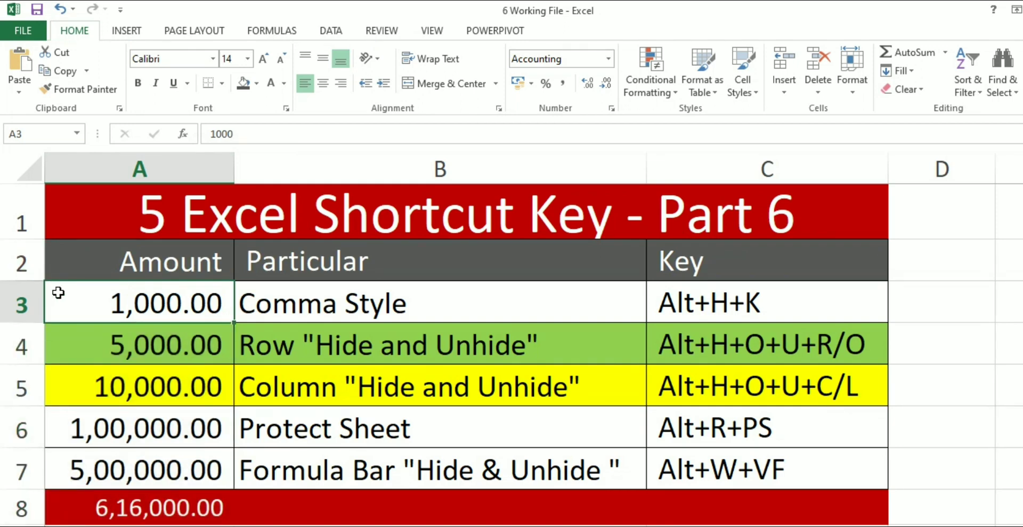
key(Right)
key(Left)
key(shift+Down)
key(shift+Down)
key(shift+Down)
key(shift+Down)
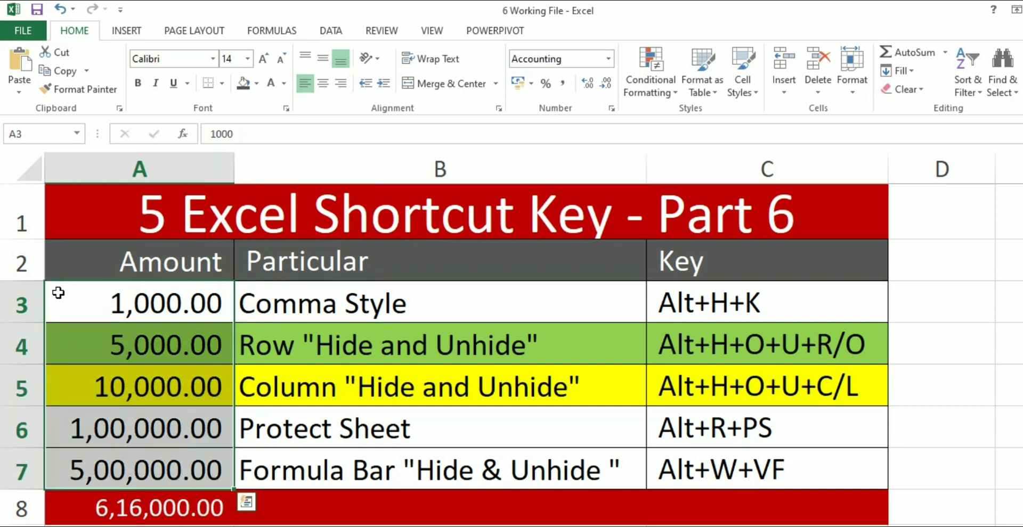
key(shift+Down)
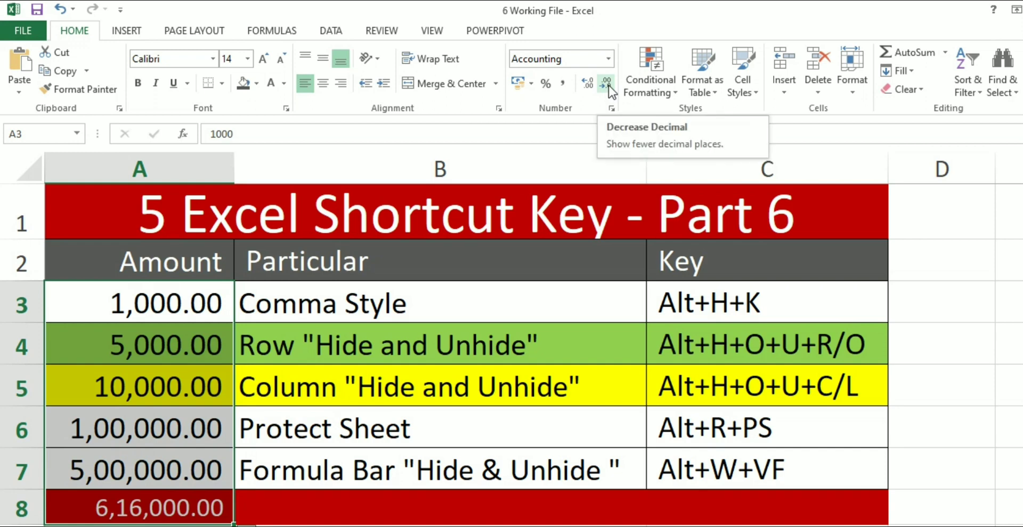
Step: Decrease the amounts to zero decimal places and AutoFit column A narrower to fit them
double_click(610, 89)
click(66, 347)
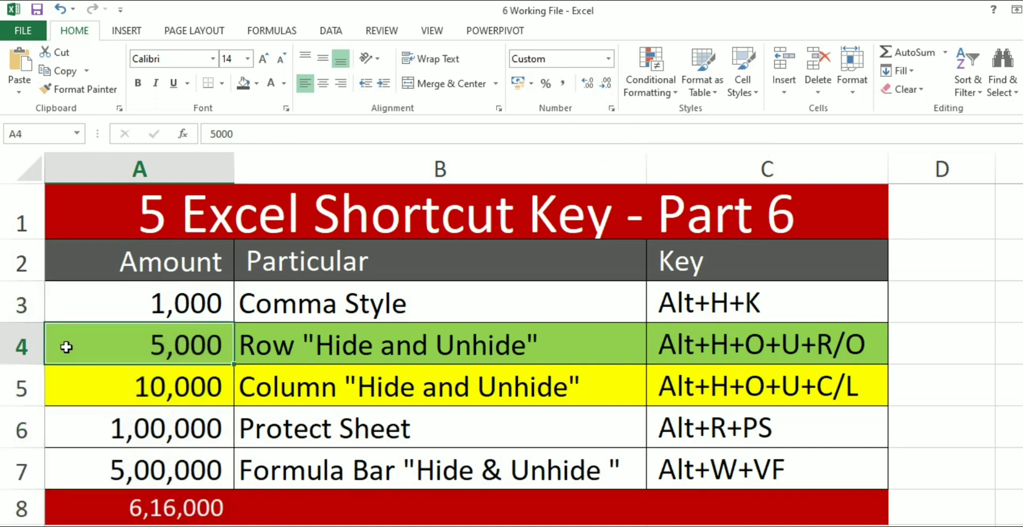
double_click(234, 170)
Step: Step through the whole-number amounts from 1,000 downward, then return to the Comma Style cell B3
click(147, 304)
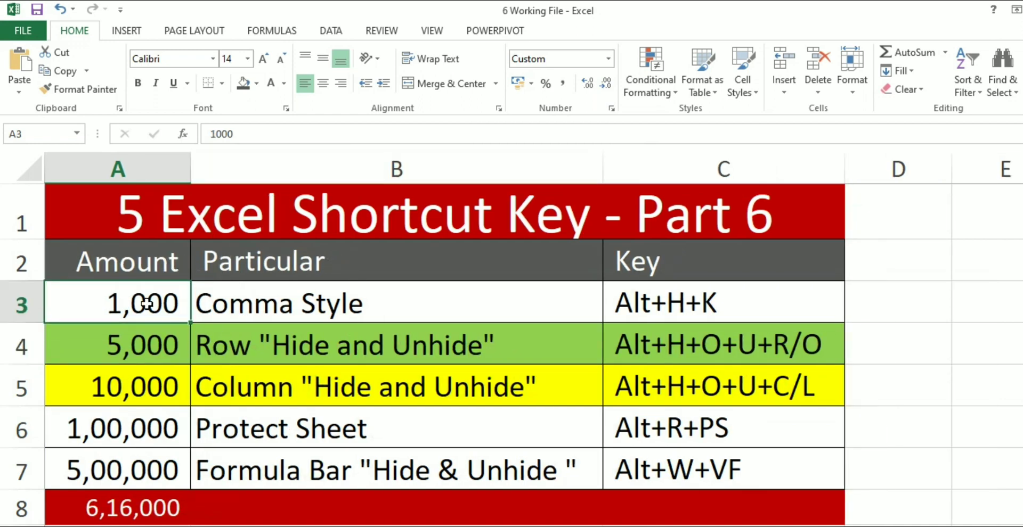
key(Down)
click(147, 304)
key(Down)
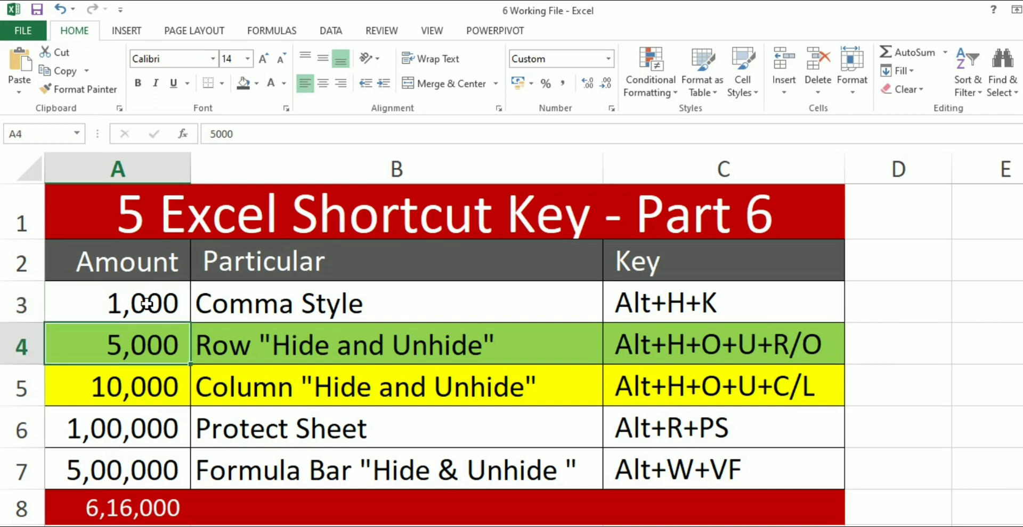
key(Down)
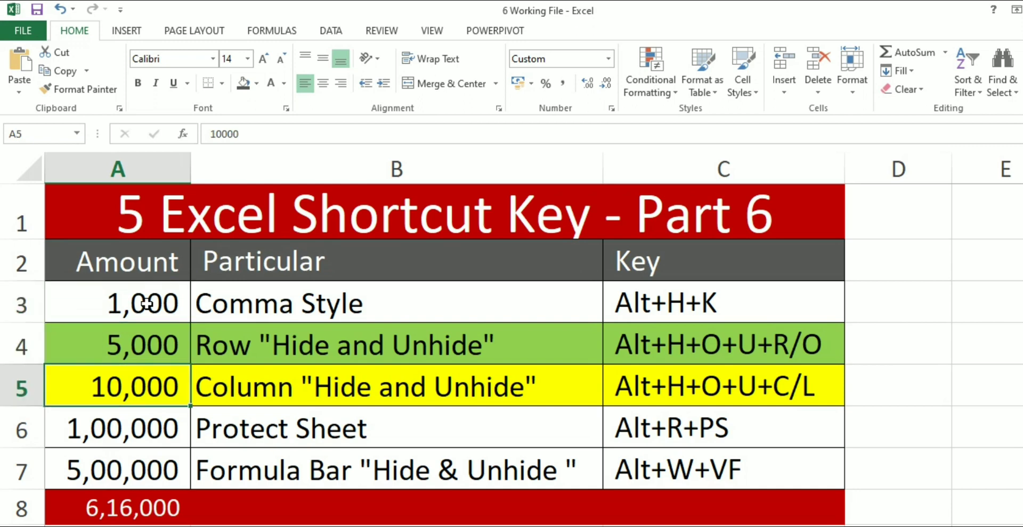
key(Down)
key(Up)
key(Down)
key(Up)
key(Right)
key(Up)
key(Up)
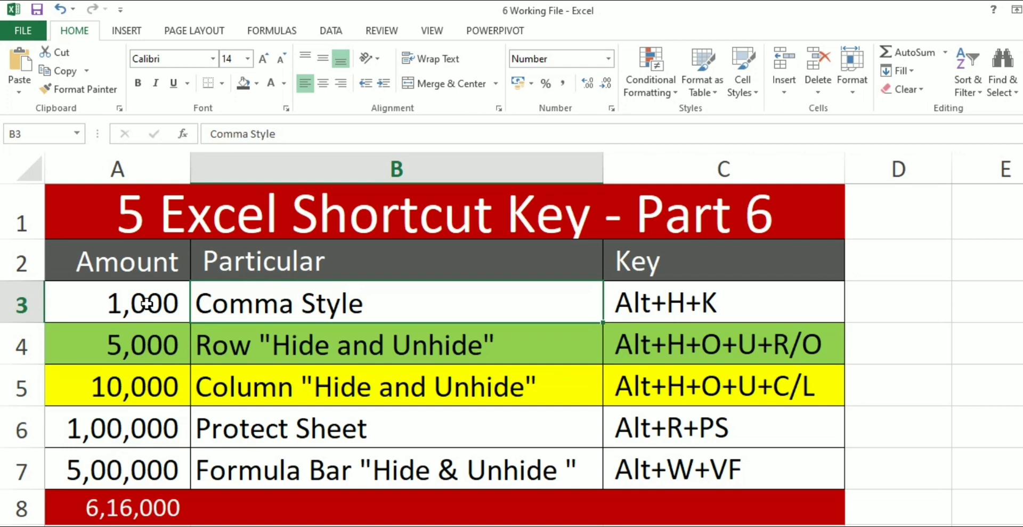
click(246, 360)
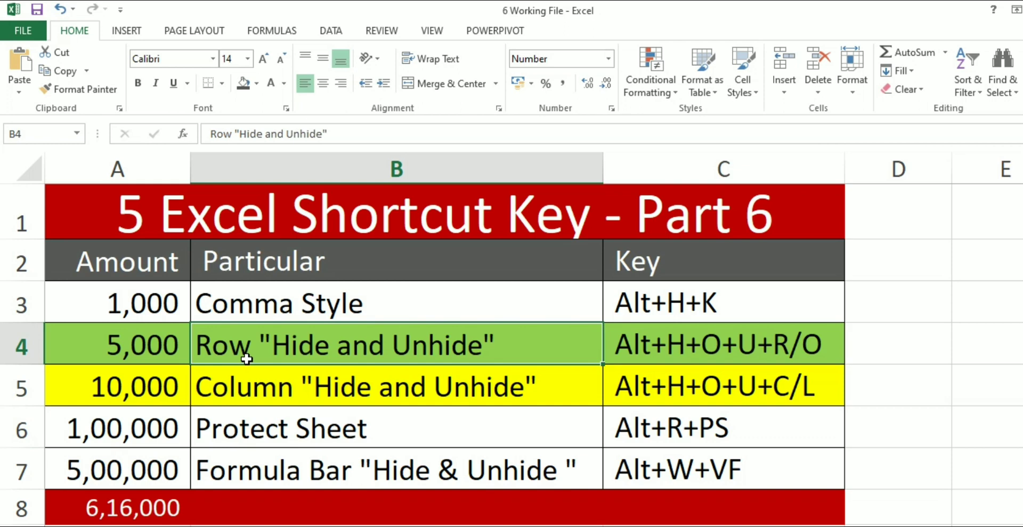
key(Right)
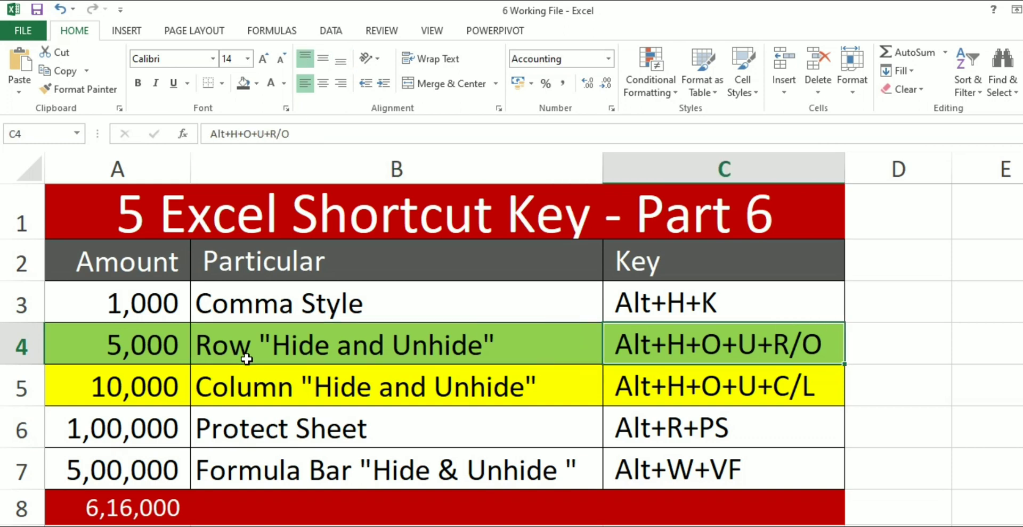
key(Right)
key(Left)
key(Down)
key(Down)
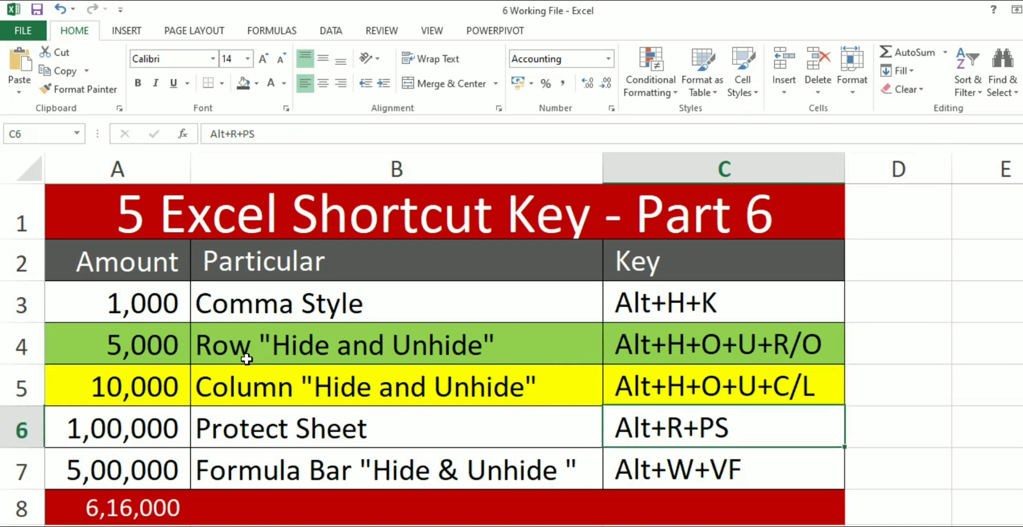
key(Up)
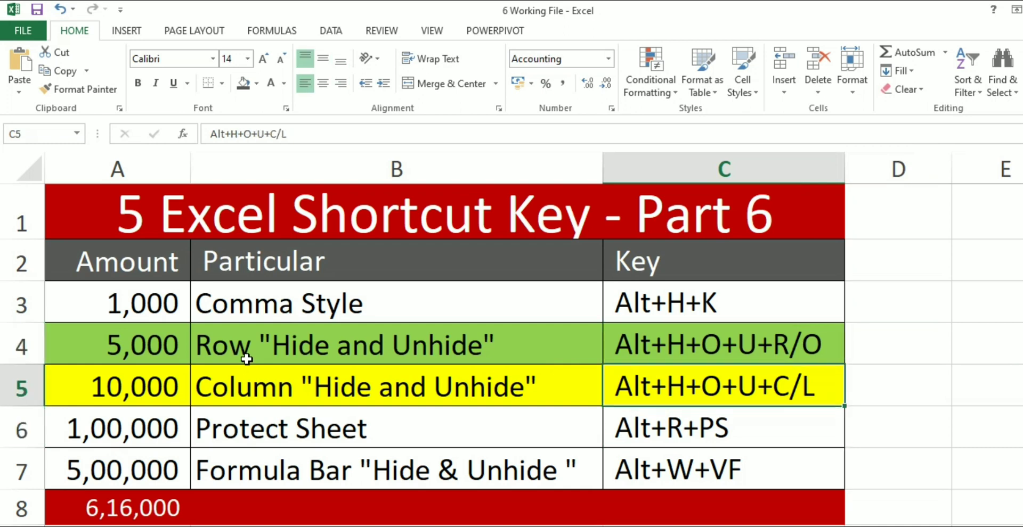
key(alt)
key(h)
key(o)
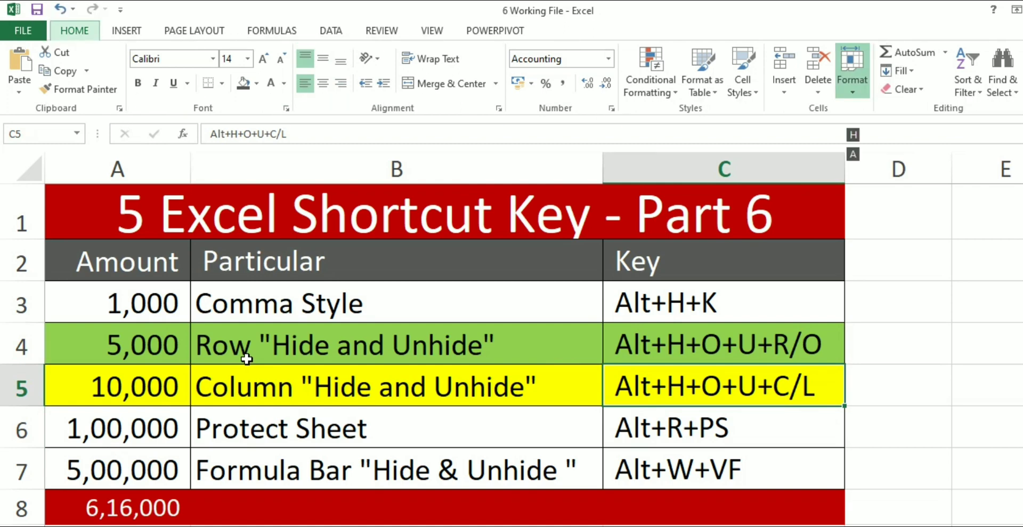
key(u)
key(r)
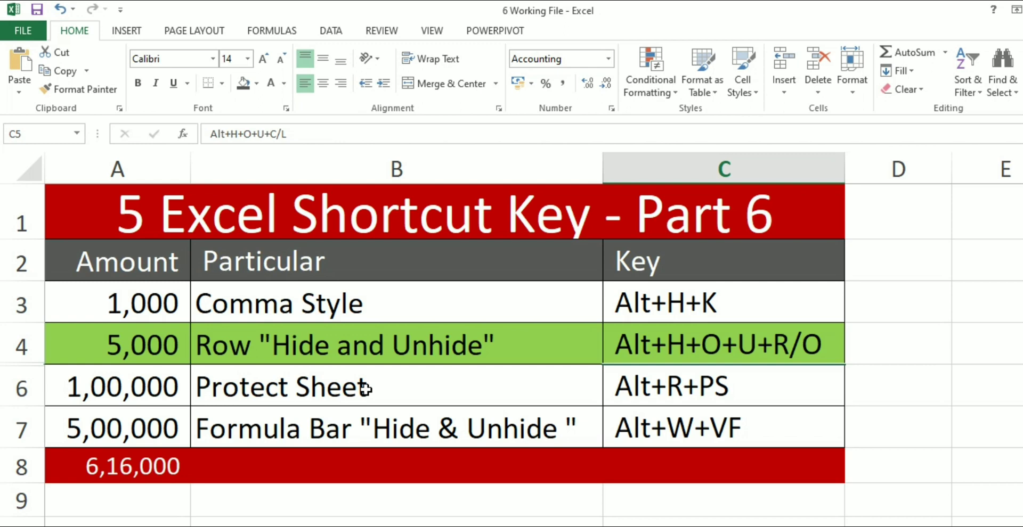
key(alt)
key(h)
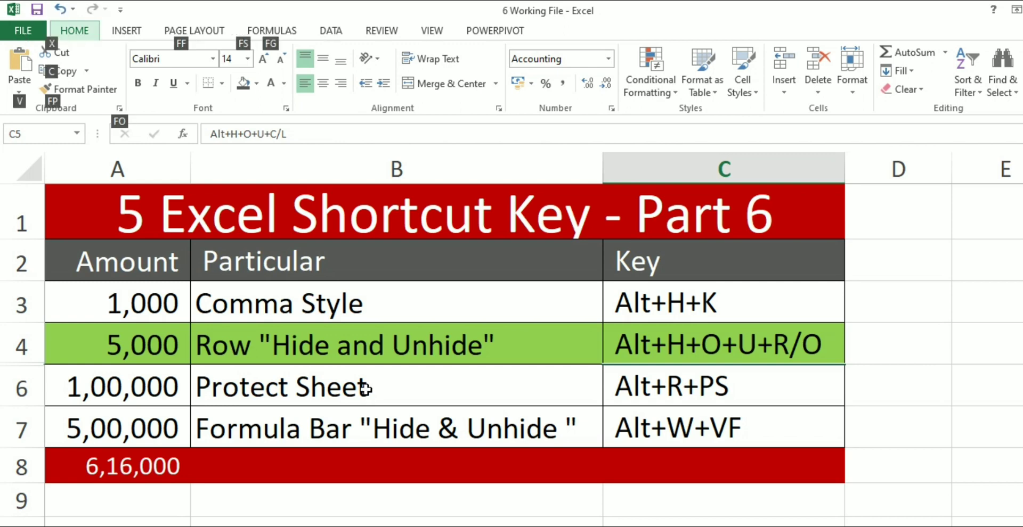
key(o)
key(u)
key(o)
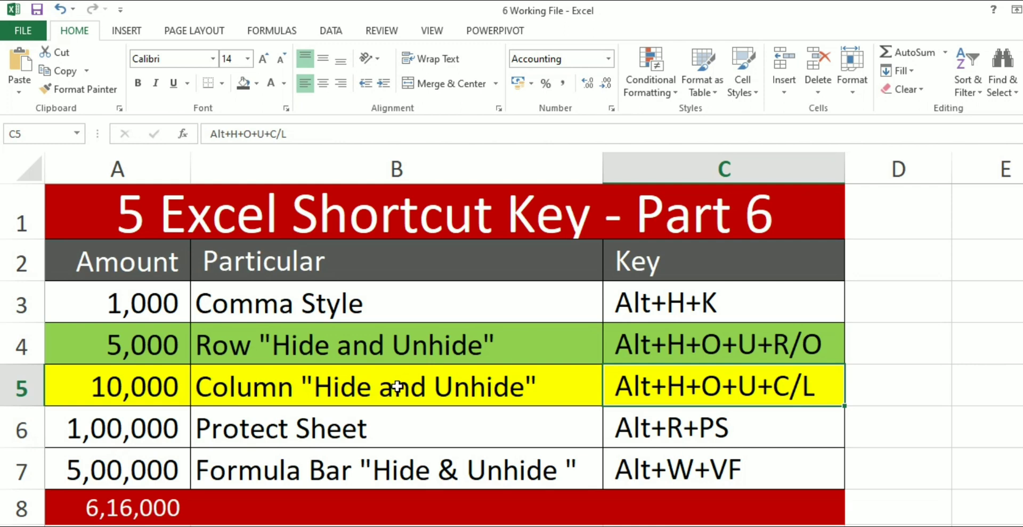
click(372, 392)
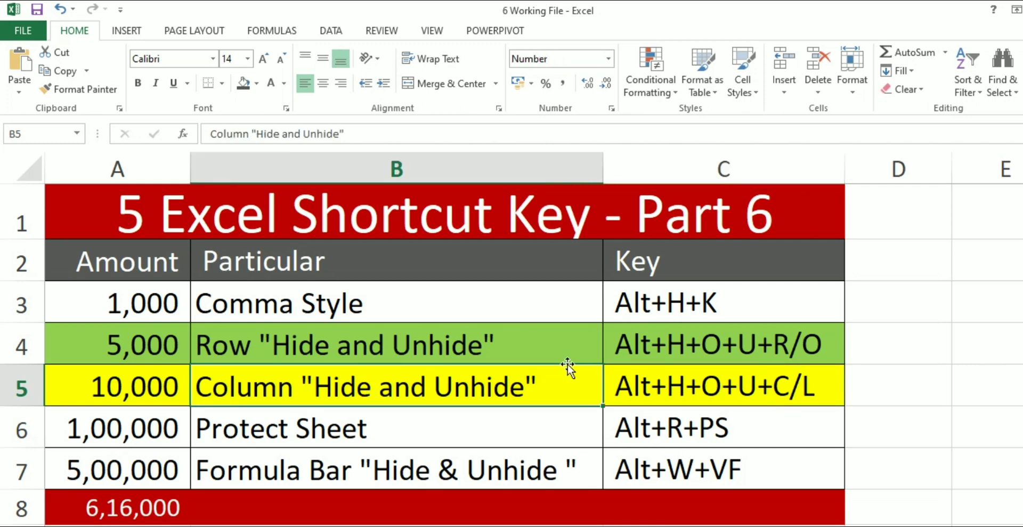
click(638, 346)
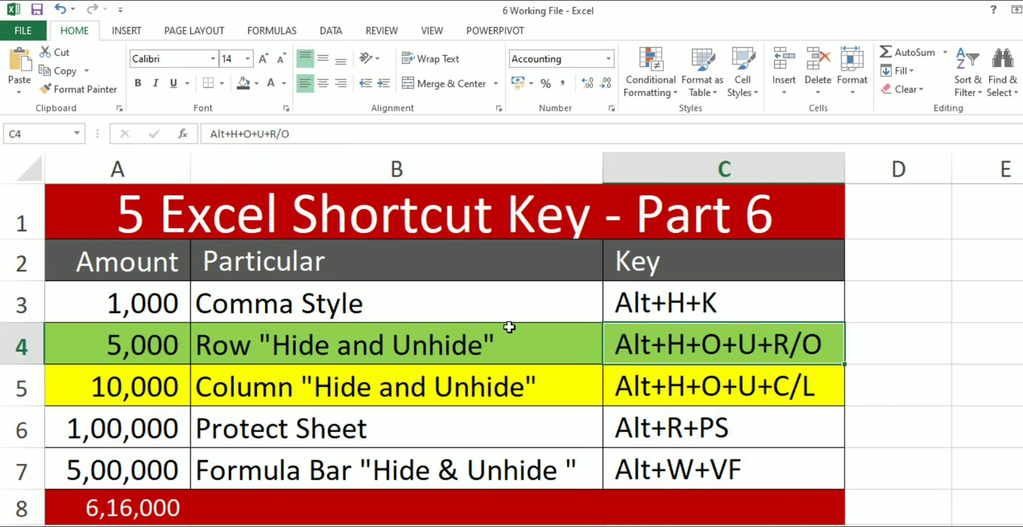
click(473, 327)
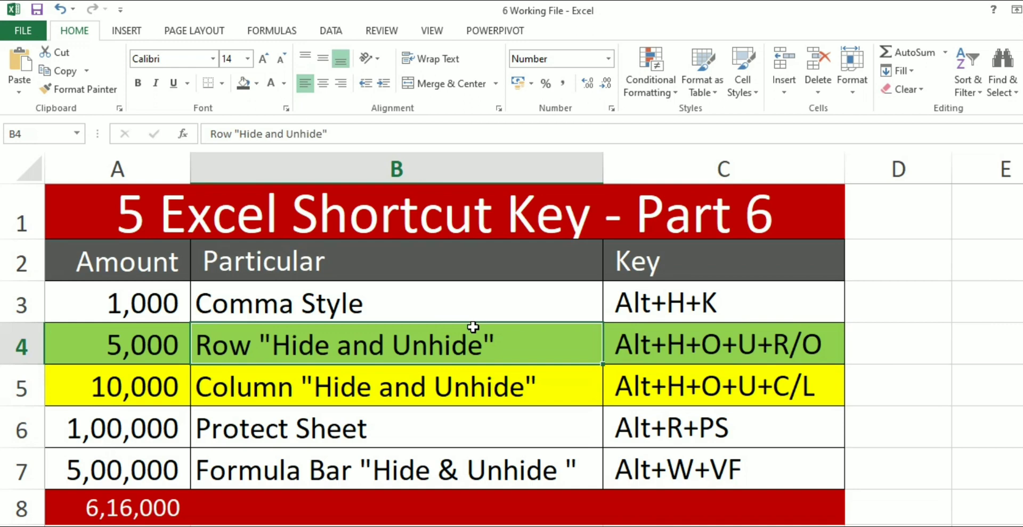
key(alt)
key(h)
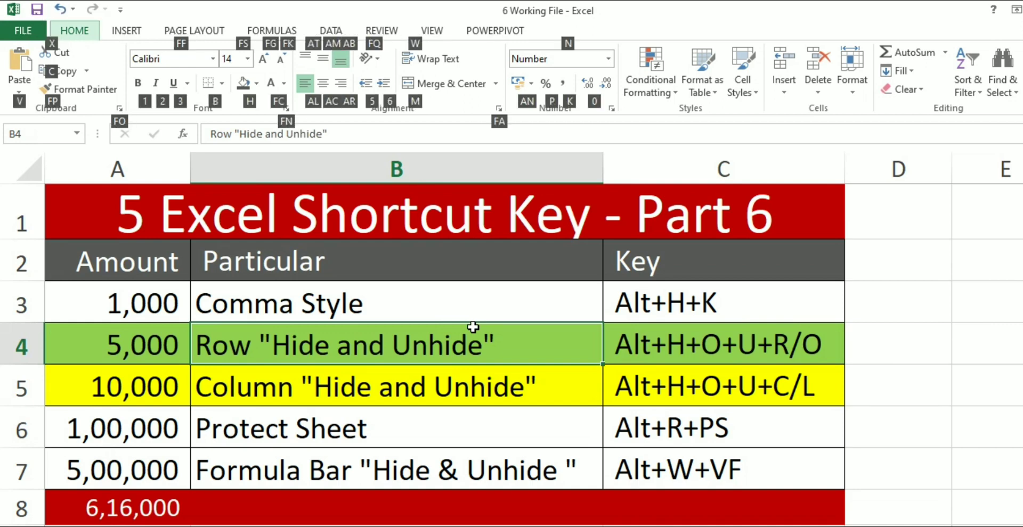
key(o)
key(u)
key(c)
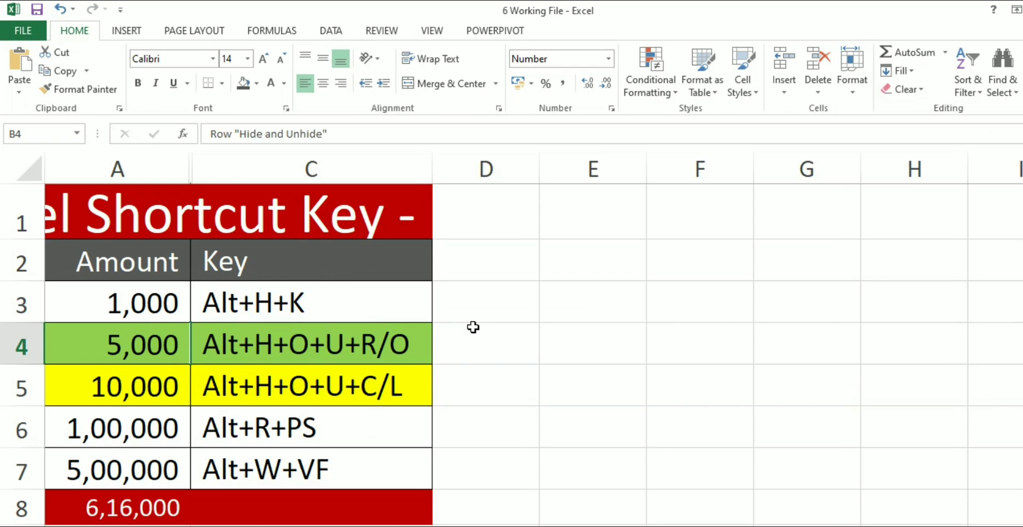
key(alt)
key(h)
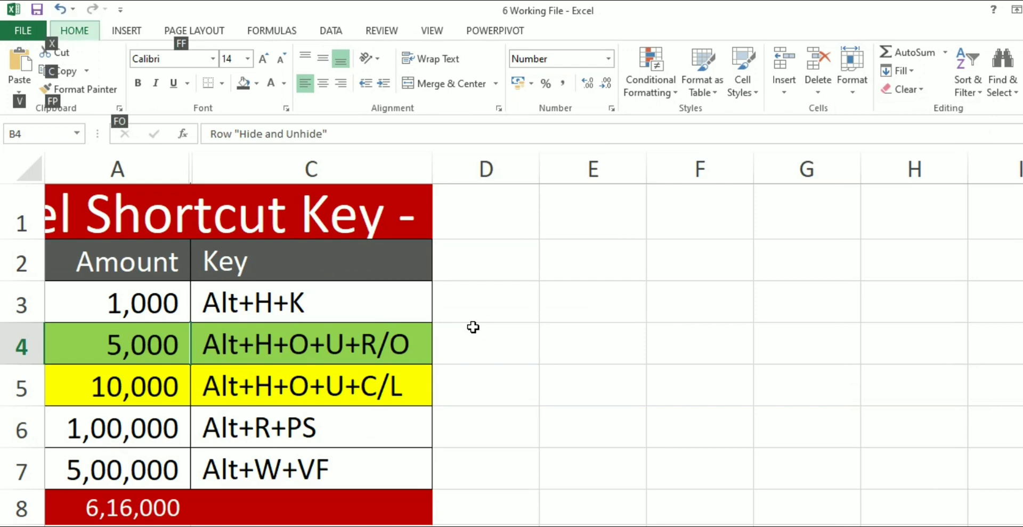
key(o)
key(u)
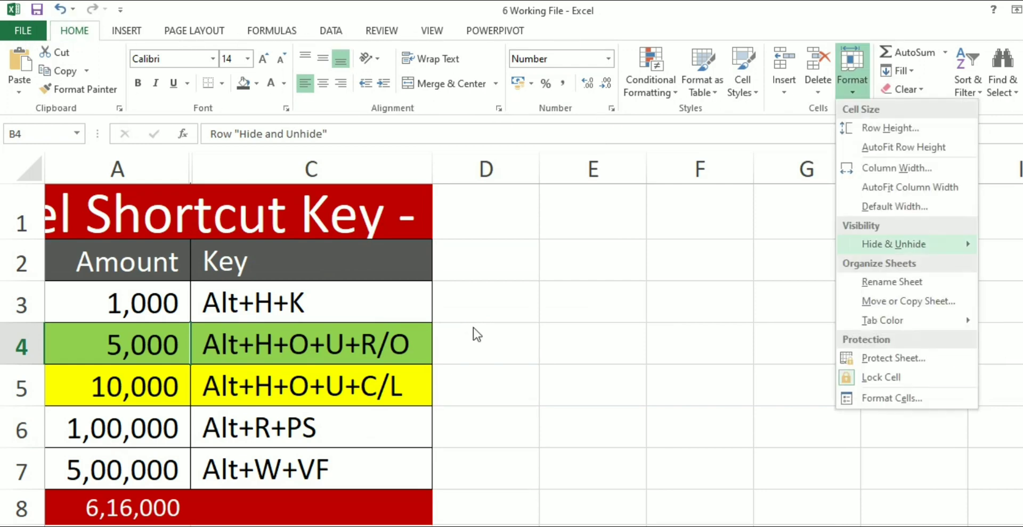
key(l)
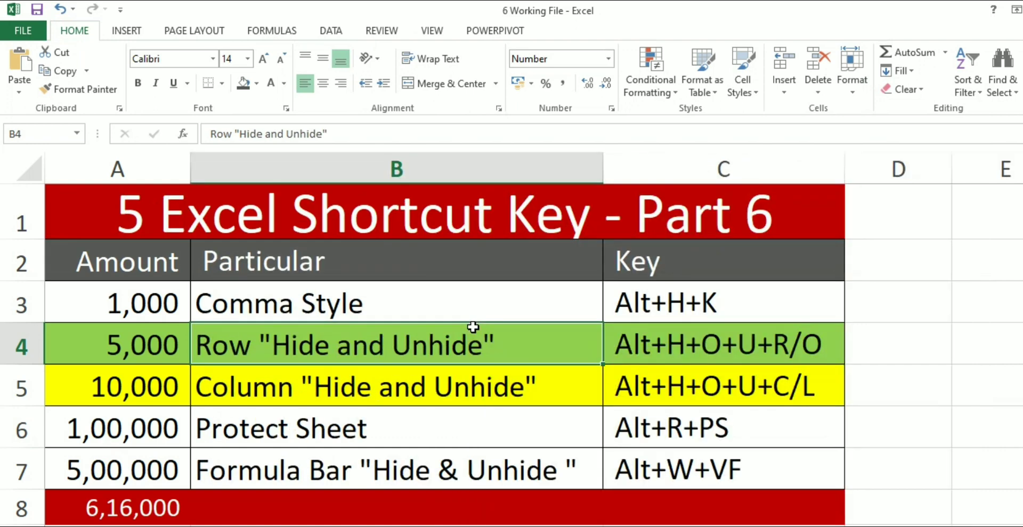
key(Left)
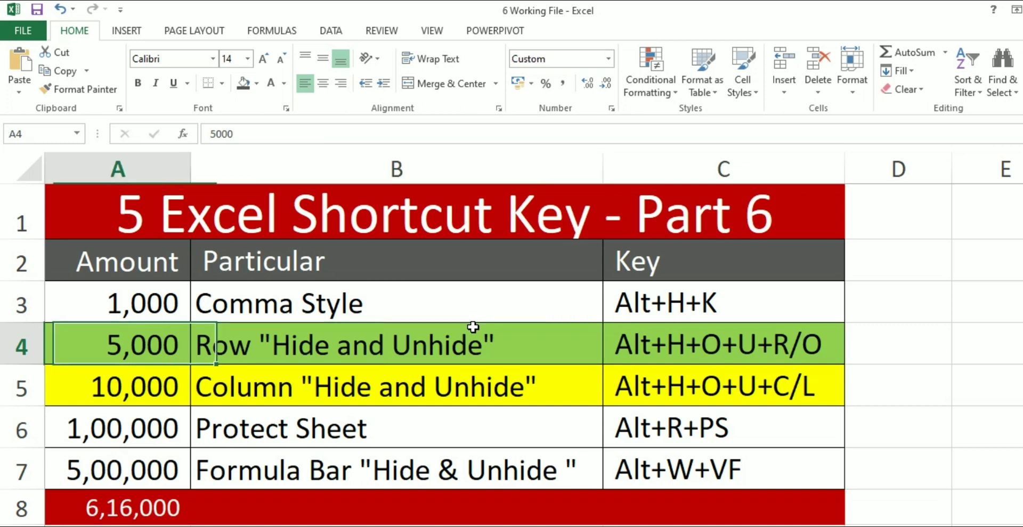
key(Down)
key(Down)
key(Right)
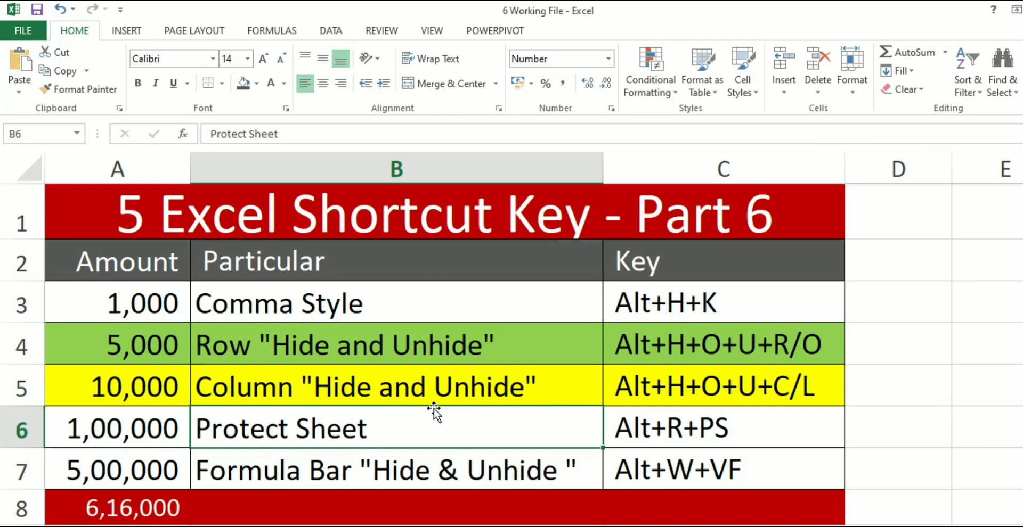
Step: Protect the sheet with a confirmed password, then verify that editing B6 triggers the protected-sheet warning
key(alt)
key(r)
key(p)
key(s)
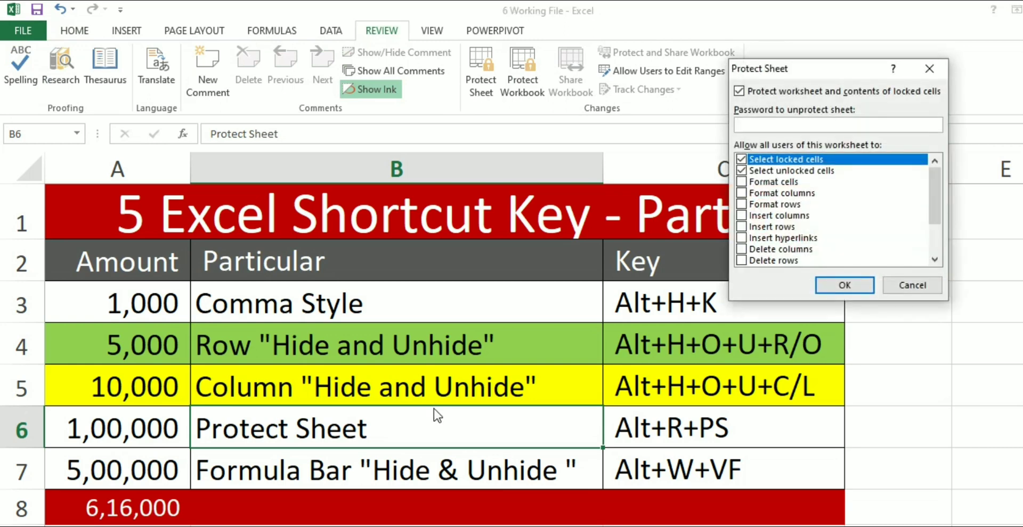
key(Return)
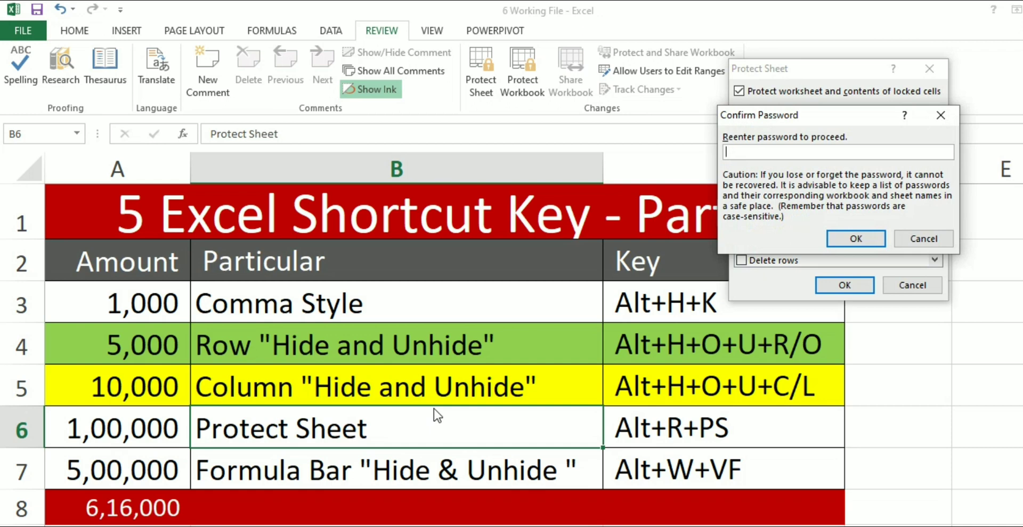
key(Return)
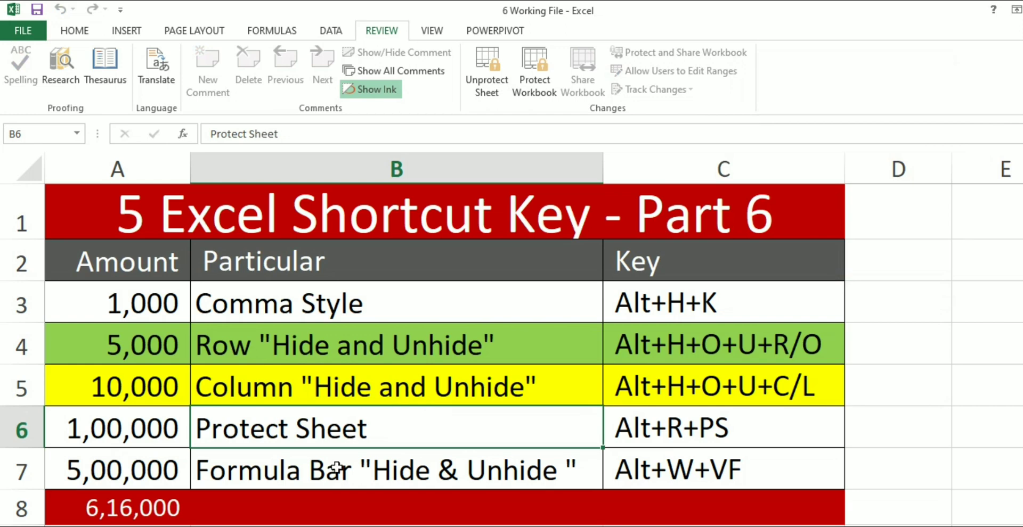
double_click(429, 419)
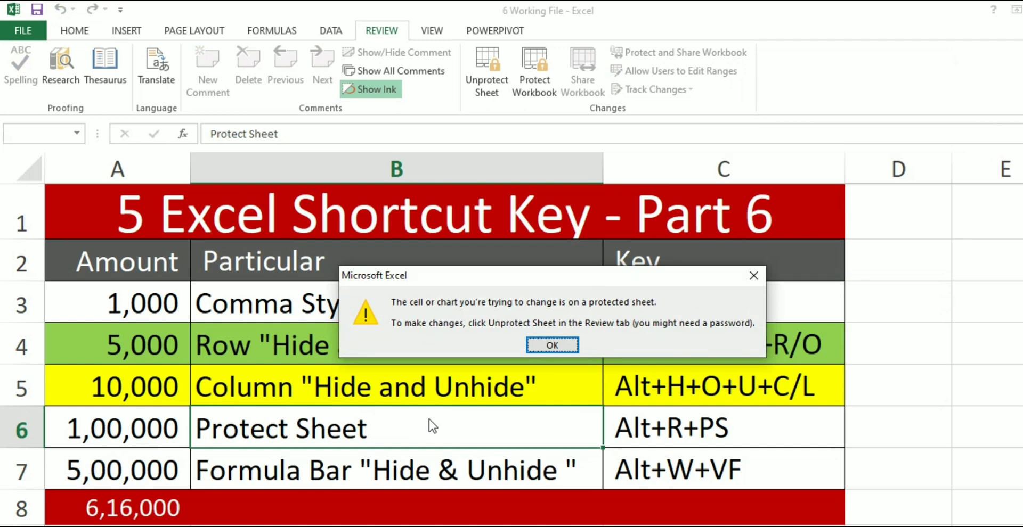
key(Return)
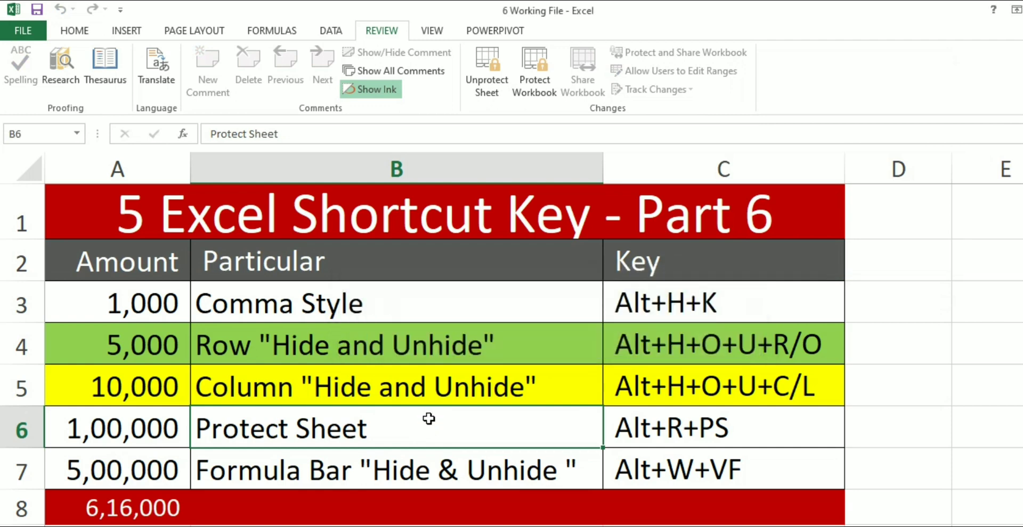
Step: Unprotect the sheet by entering its password in the Unprotect Sheet prompt
key(alt)
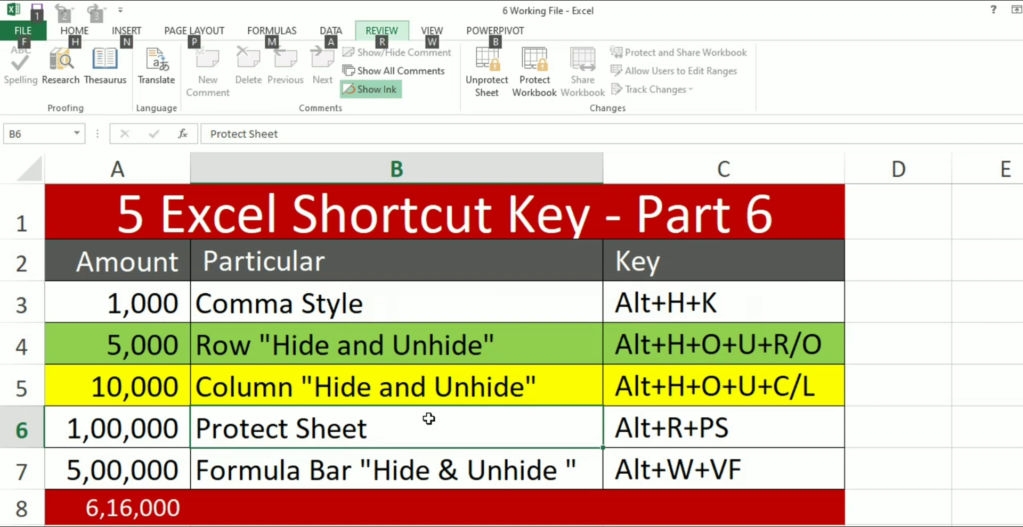
key(r)
key(p)
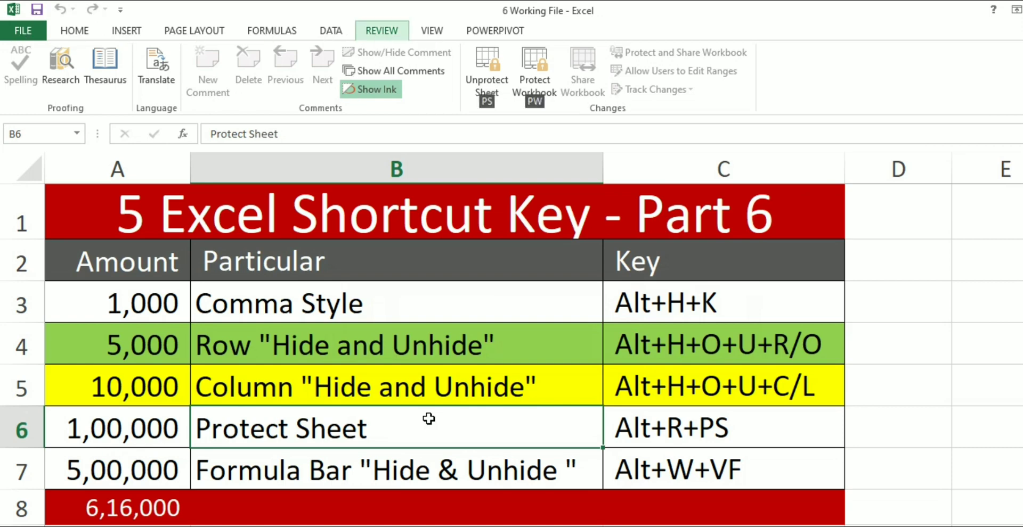
key(s)
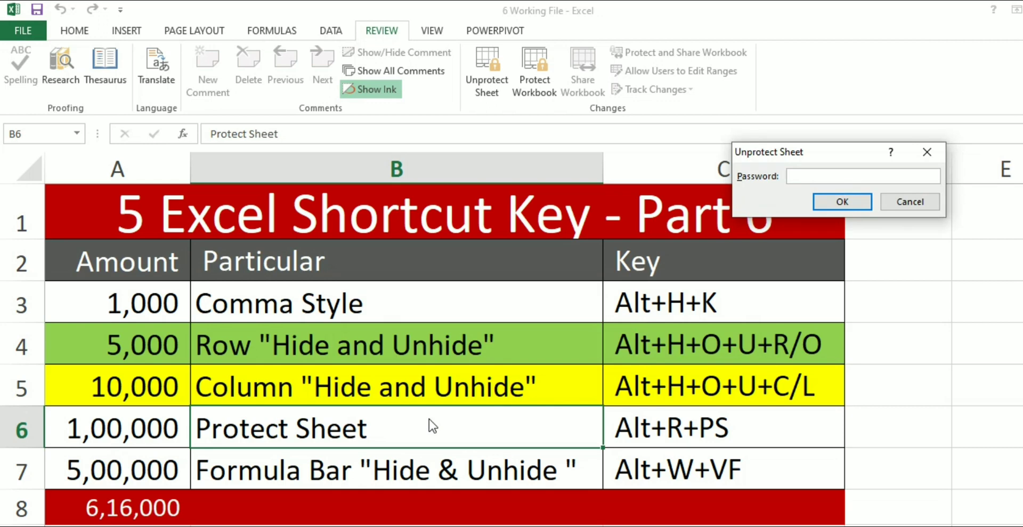
key(Return)
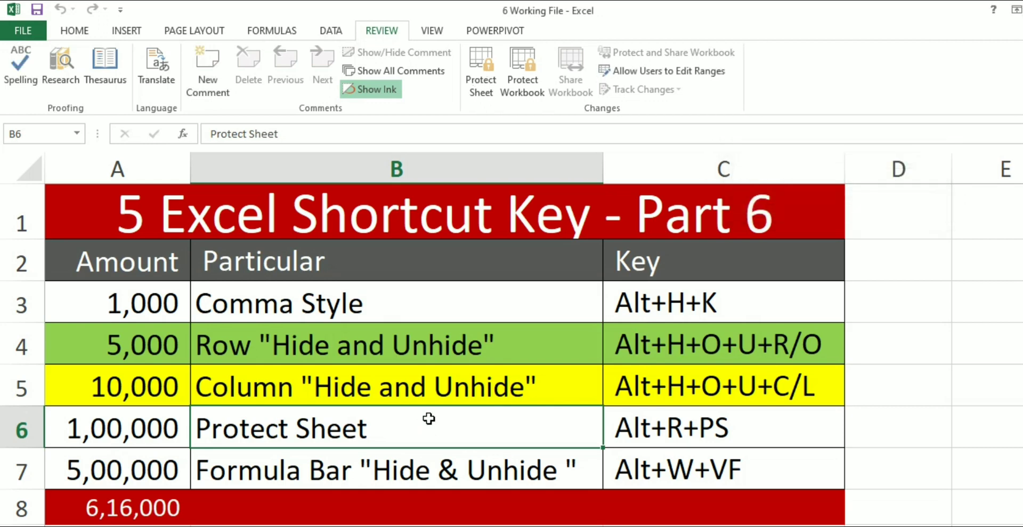
Step: Check editing works again by selecting B4, its formula bar text, then B6 and B7
click(499, 326)
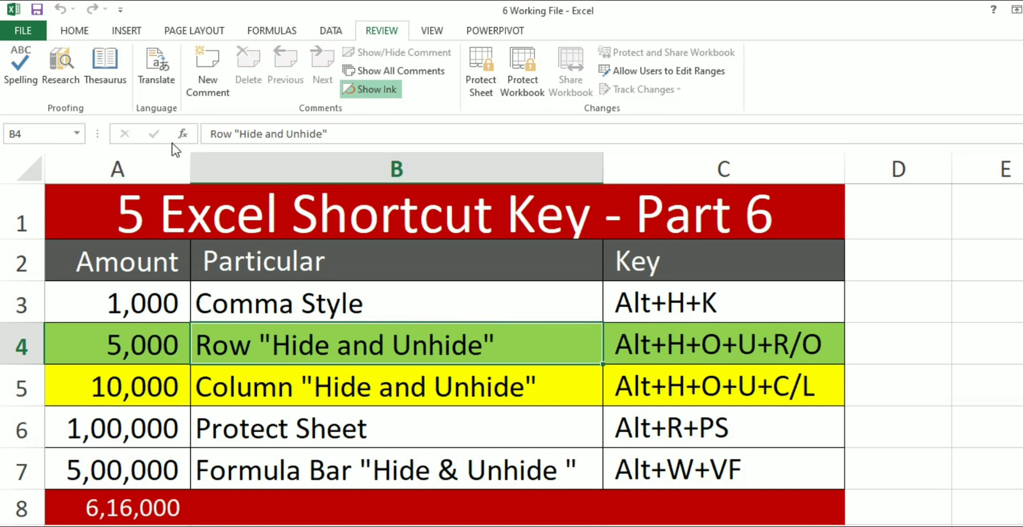
click(252, 130)
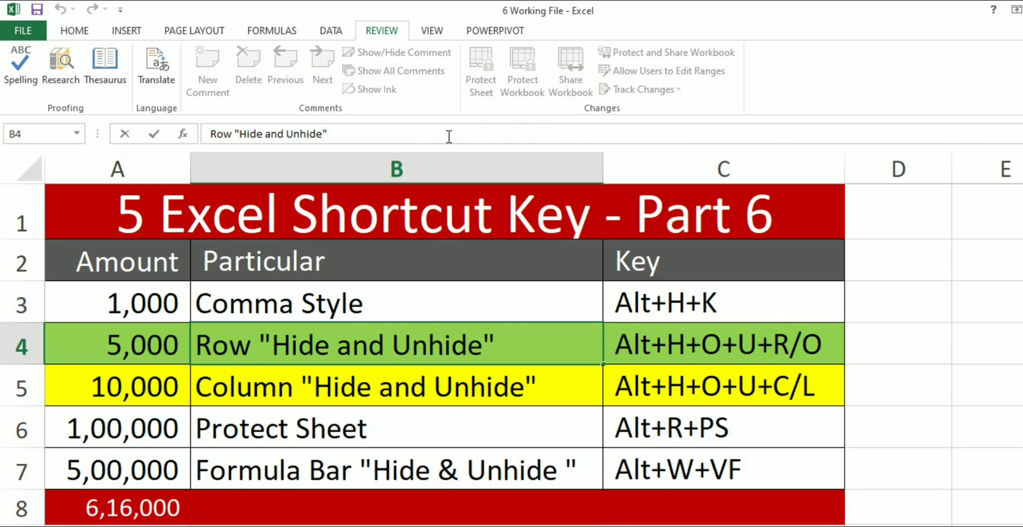
click(349, 431)
click(342, 460)
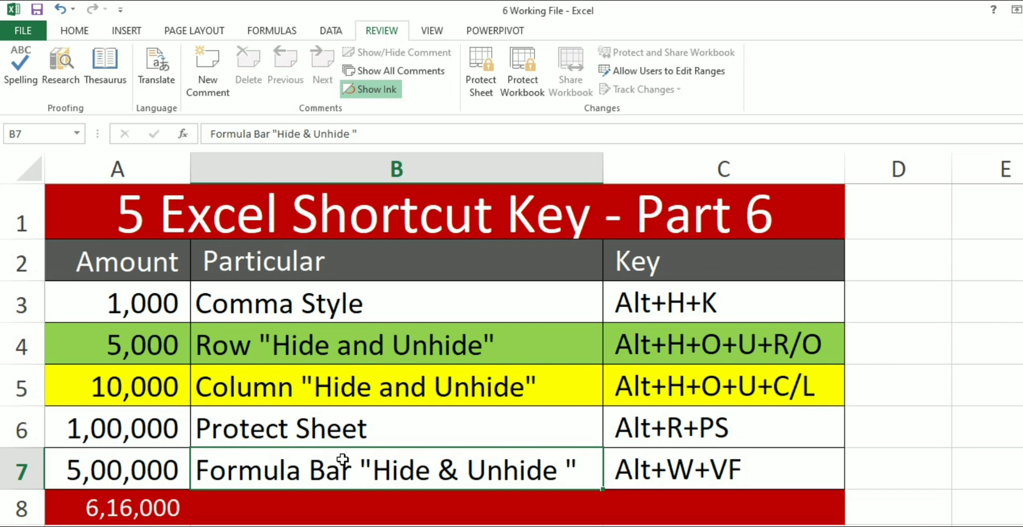
Step: Hide the formula bar with Alt+W+VF
key(alt)
key(w)
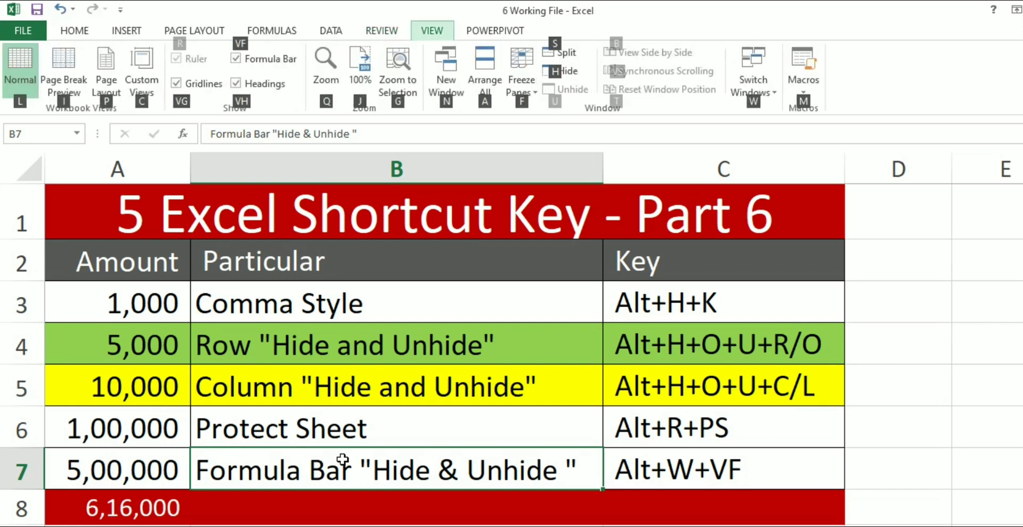
key(v)
key(f)
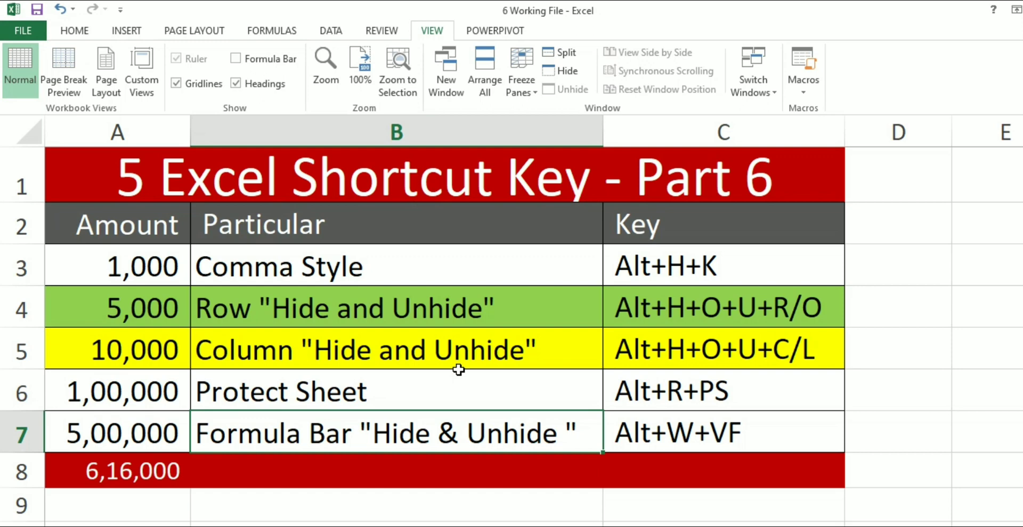
Step: Show the formula bar again with Alt+W+VF and place the cursor in B7's formula bar text
key(alt)
key(w)
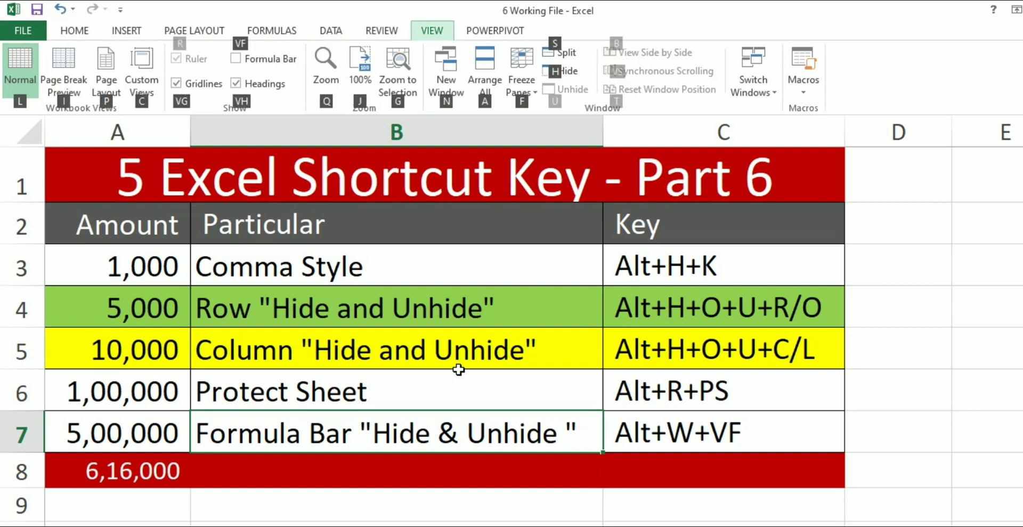
key(v)
key(f)
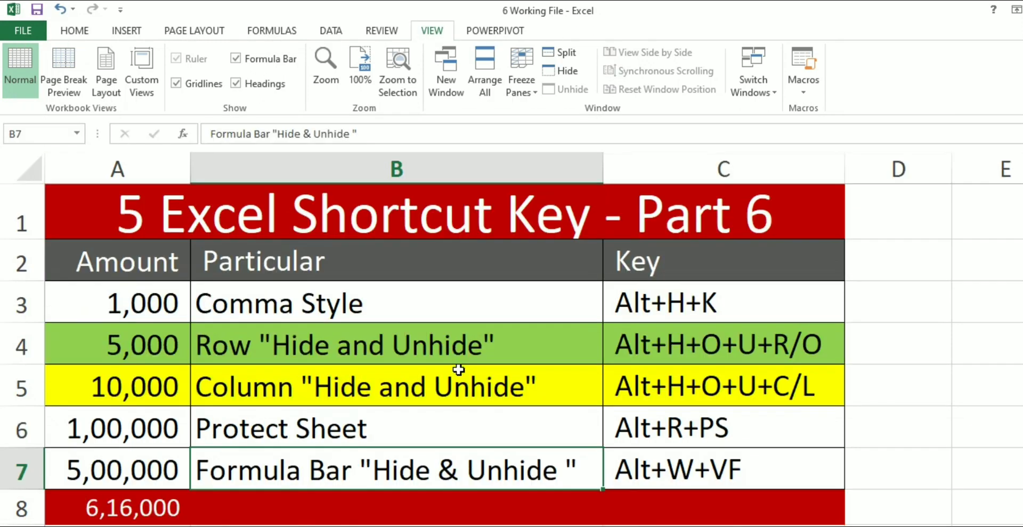
click(487, 142)
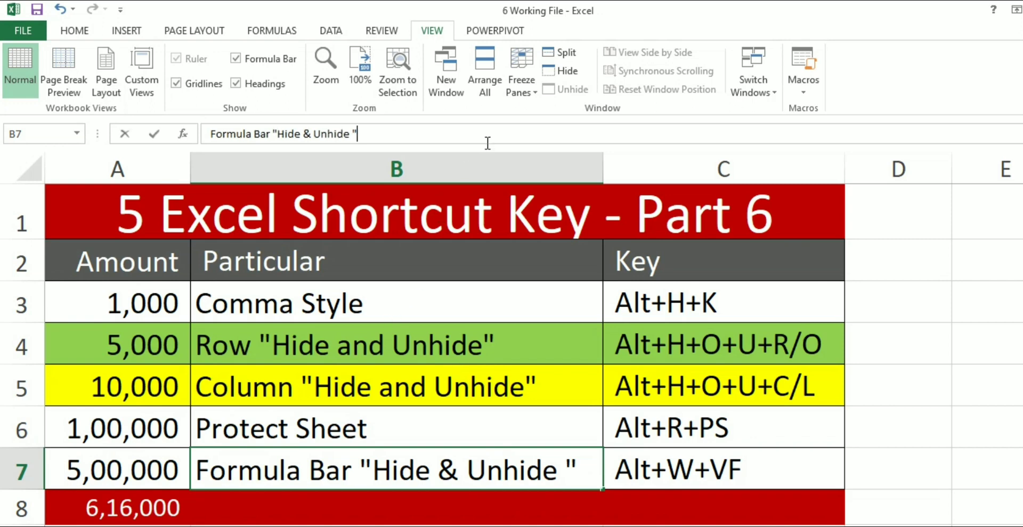